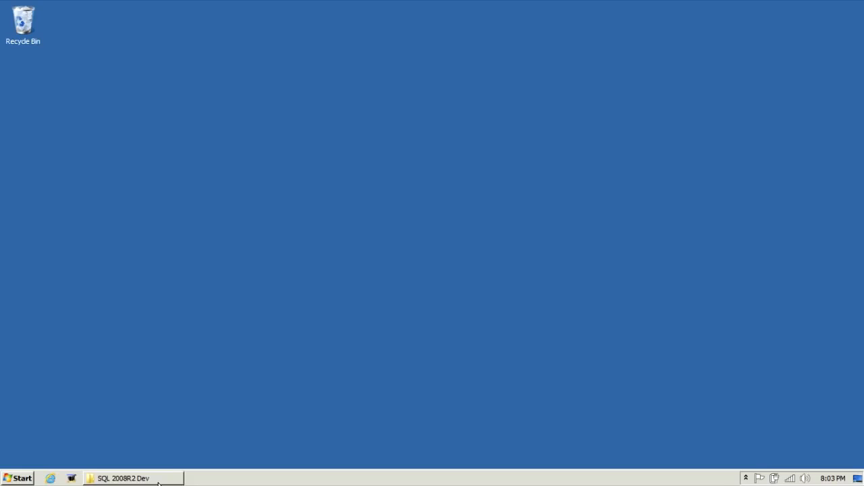
# Bring back the SQL 2008R2 Dev disc folder and run setup from it.
pyautogui.click(158, 481)
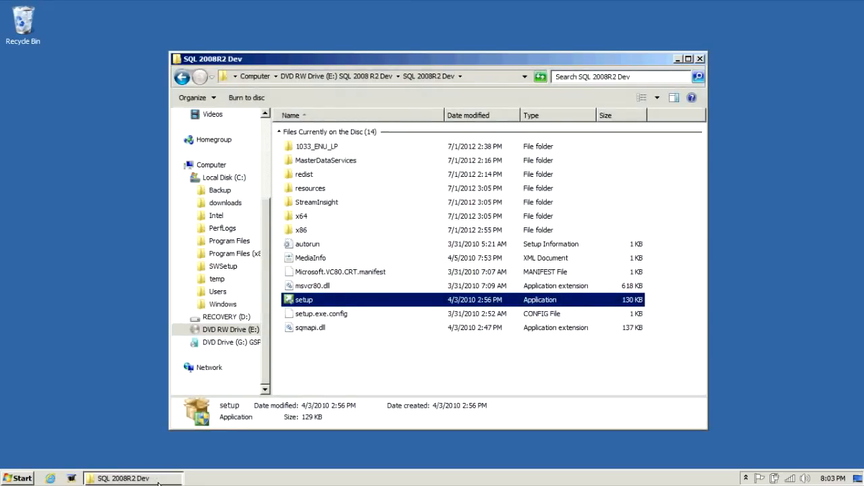
pyautogui.doubleClick(299, 301)
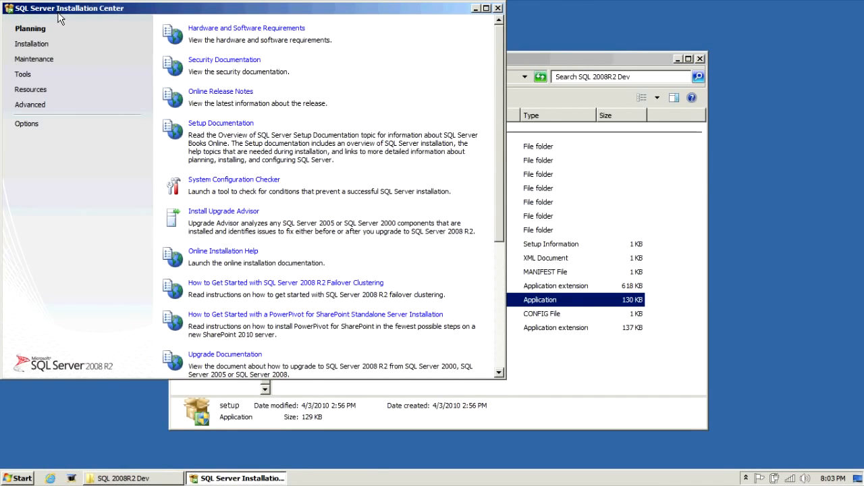
# Start a new stand-alone installation and accept the 7 passed Setup Support Rules after reviewing details.
pyautogui.click(36, 49)
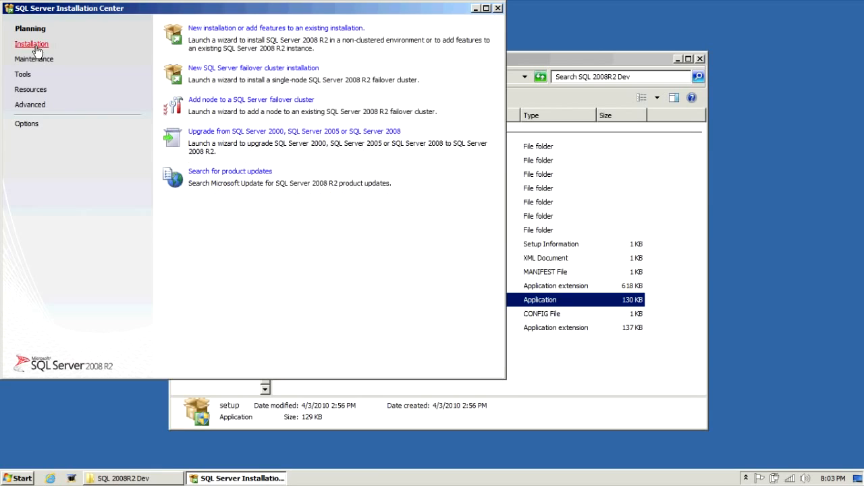
pyautogui.click(217, 31)
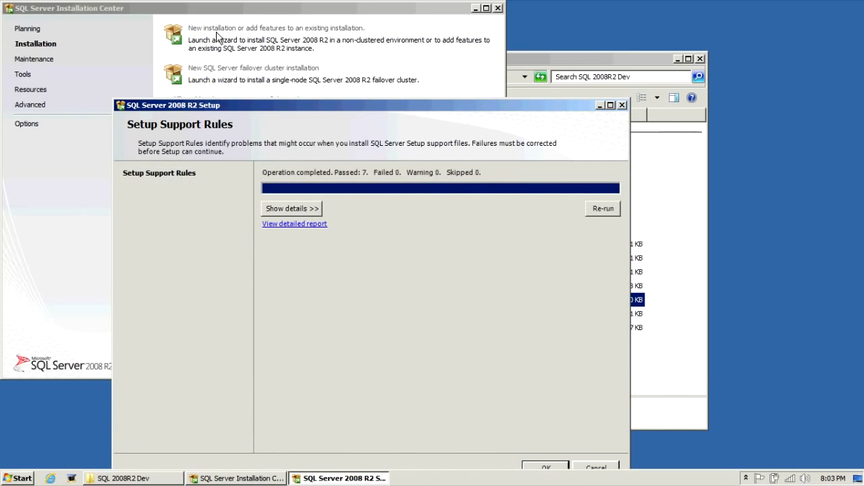
pyautogui.moveTo(262, 105); pyautogui.dragTo(271, 66)
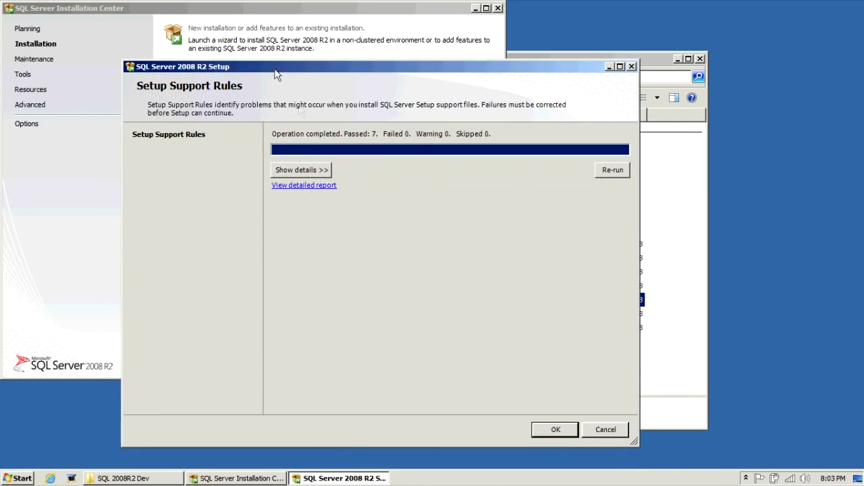
pyautogui.click(330, 170)
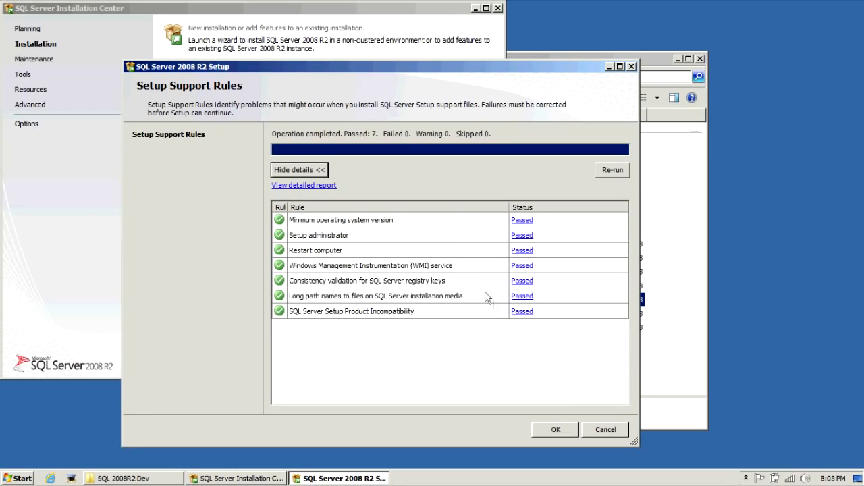
pyautogui.click(556, 430)
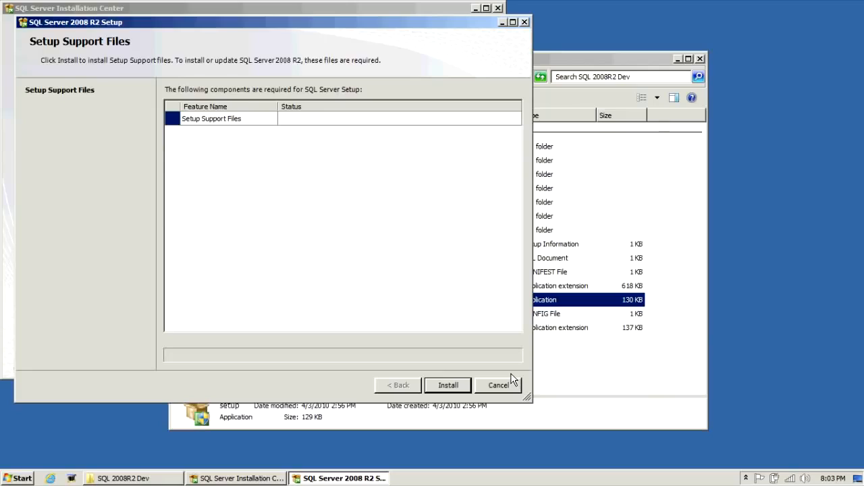
# Install the setup support files, pass the support rules, and keep the free Evaluation edition.
pyautogui.click(459, 390)
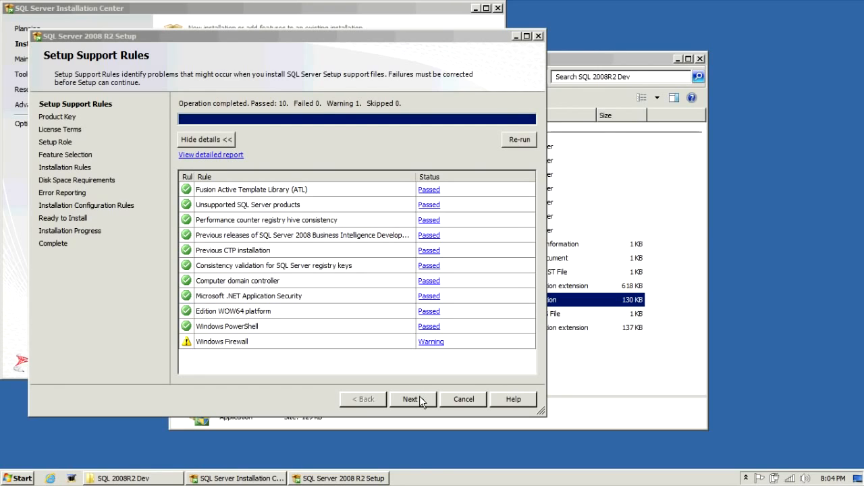
pyautogui.click(413, 399)
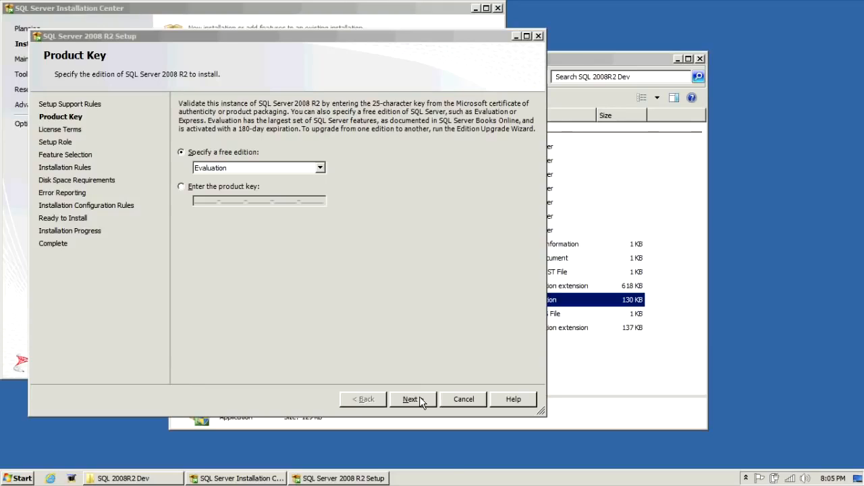
pyautogui.click(419, 399)
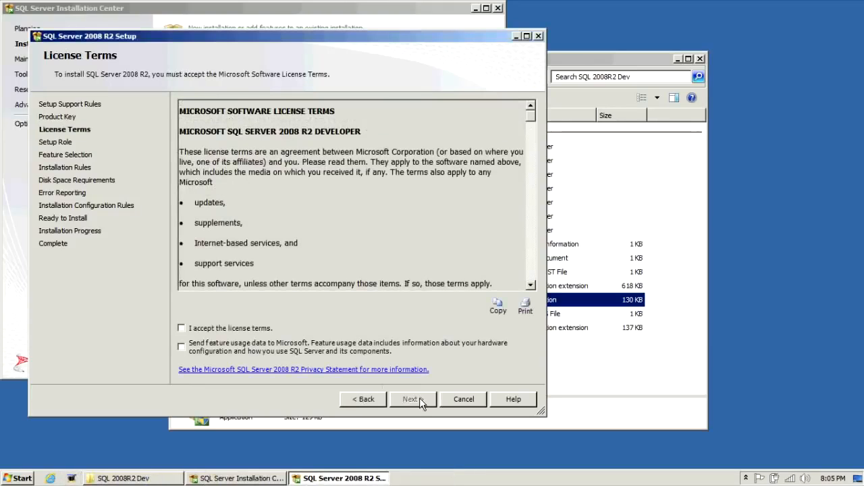
# Accept the license terms and keep SQL Server Feature Installation as the setup role.
pyautogui.click(260, 329)
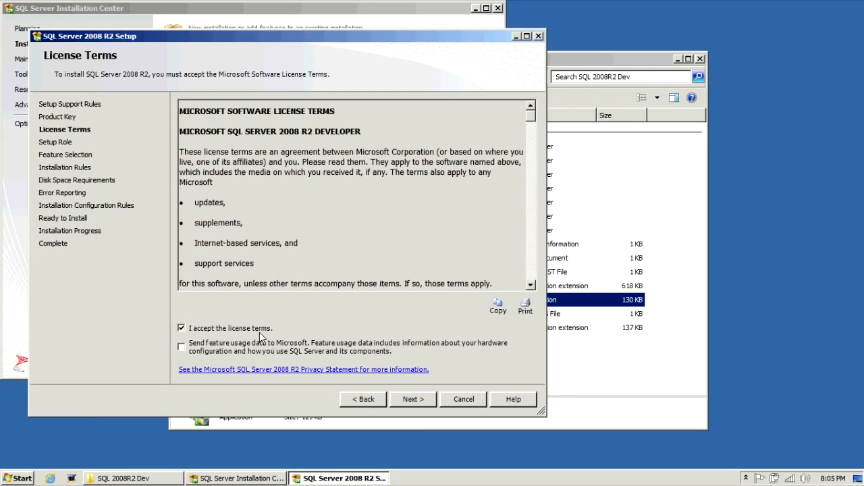
pyautogui.click(413, 399)
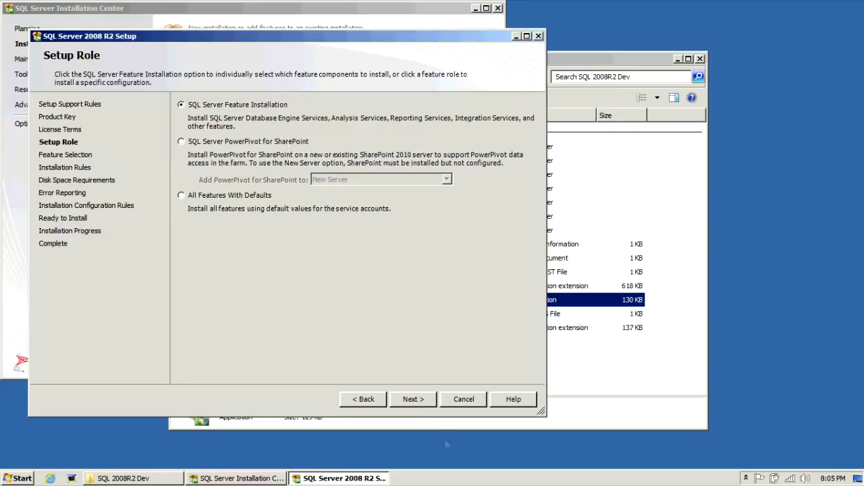
pyautogui.click(426, 403)
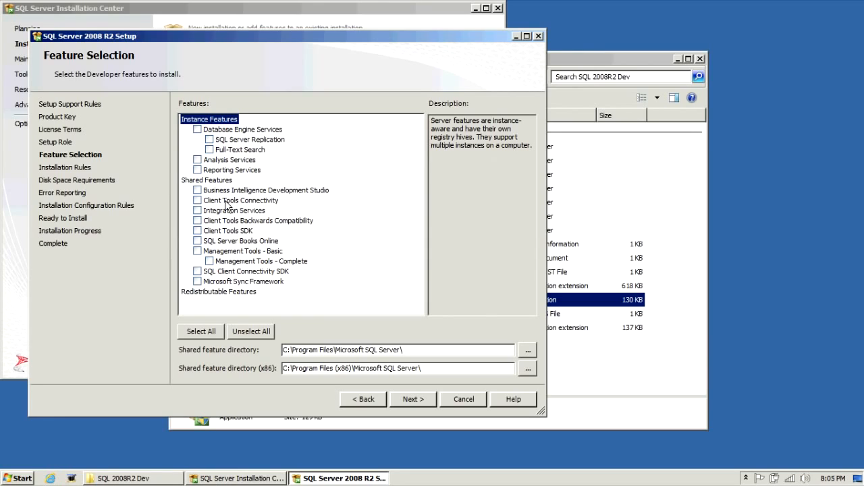
# Select Database Engine, Full-Text Search, BIDS, Integration Services, client tools, SDKs and Books Online, then pass installation rules.
pyautogui.click(199, 130)
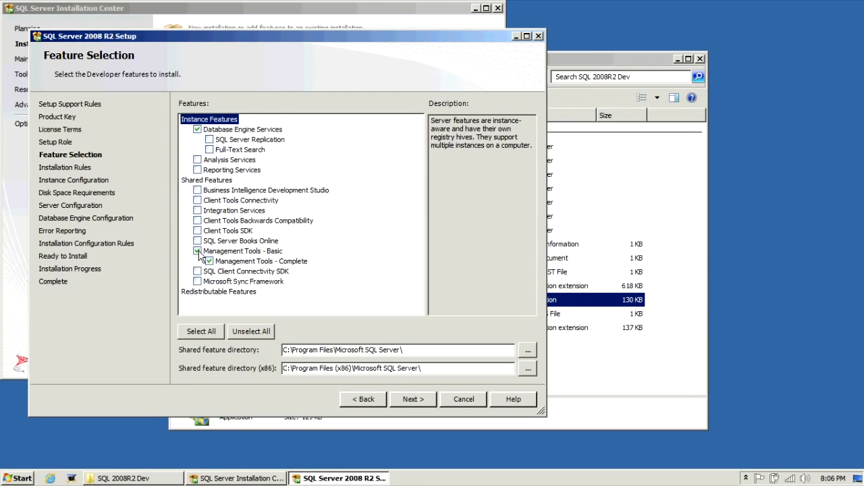
pyautogui.click(210, 149)
pyautogui.click(197, 200)
pyautogui.click(197, 190)
pyautogui.click(197, 210)
pyautogui.click(197, 220)
pyautogui.click(197, 230)
pyautogui.click(197, 240)
pyautogui.click(197, 271)
pyautogui.click(259, 241)
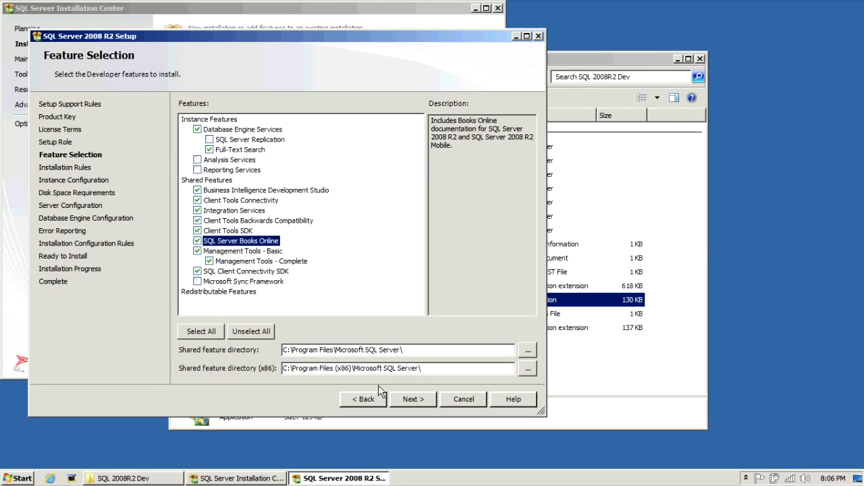
pyautogui.click(414, 399)
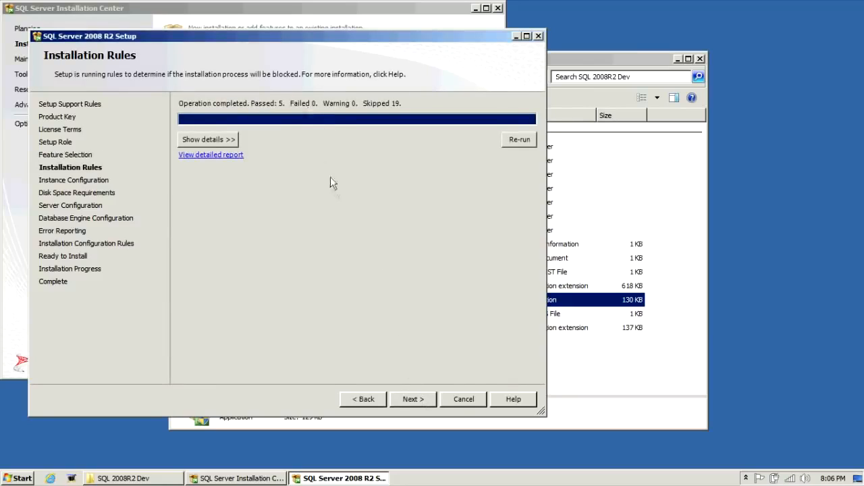
pyautogui.click(419, 400)
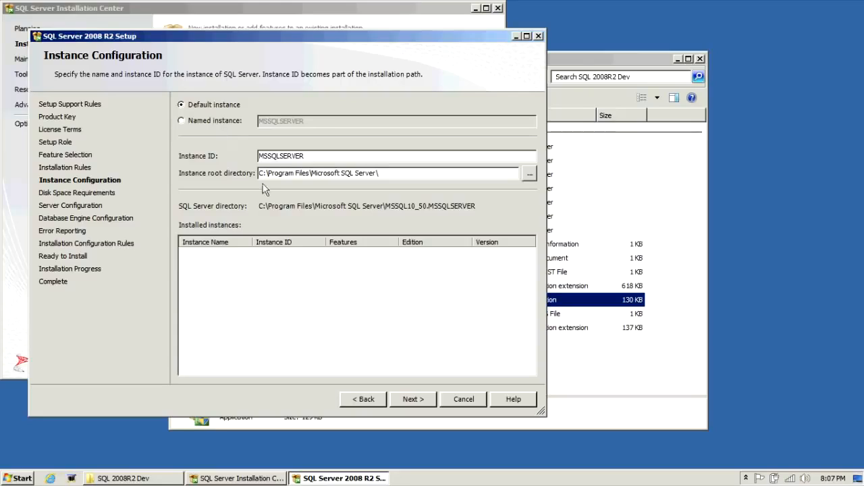
# Keep the default MSSQLSERVER instance and accept the 4839 MB disk space requirement.
pyautogui.click(416, 399)
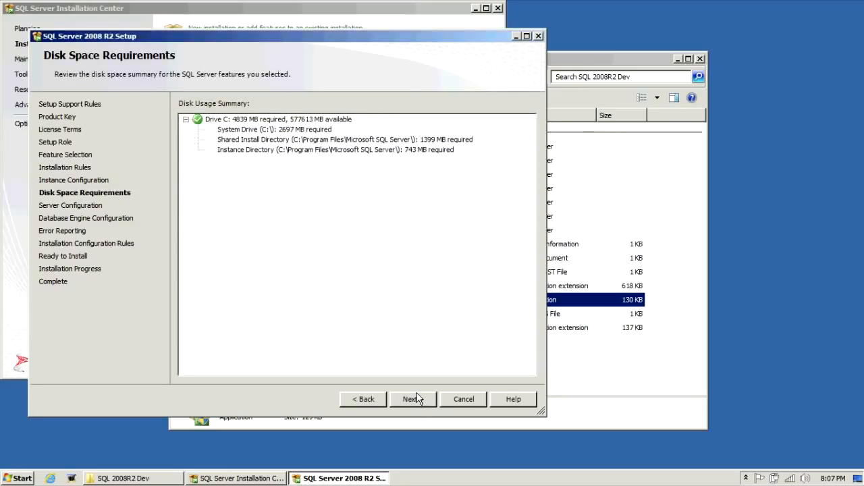
pyautogui.click(414, 399)
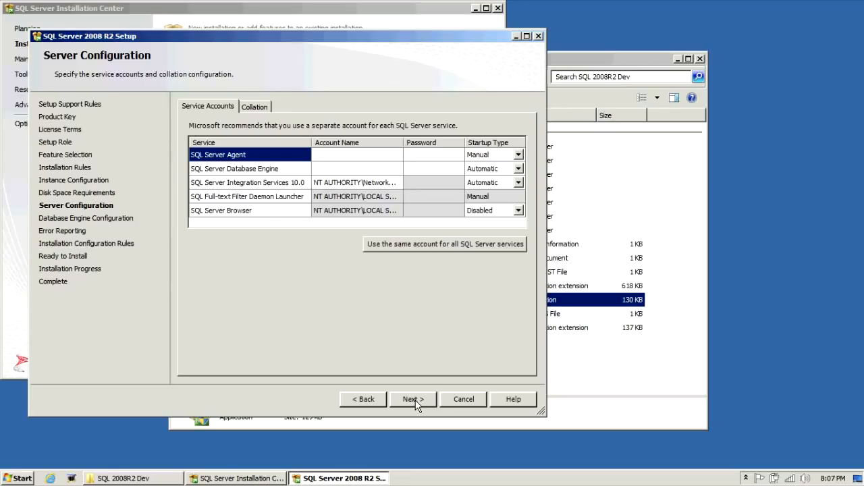
# Run both SQL Server Agent and the Database Engine services as NT AUTHORITY\SYSTEM.
pyautogui.click(391, 156)
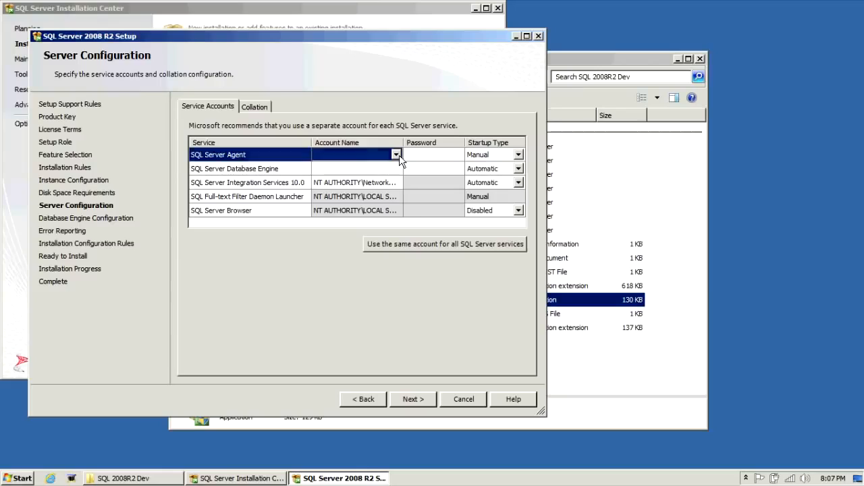
pyautogui.click(397, 155)
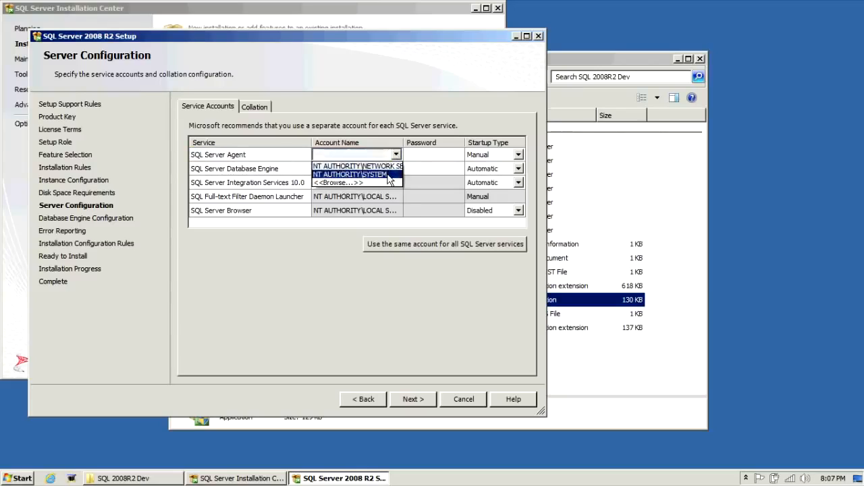
pyautogui.click(389, 174)
pyautogui.click(390, 169)
pyautogui.click(396, 169)
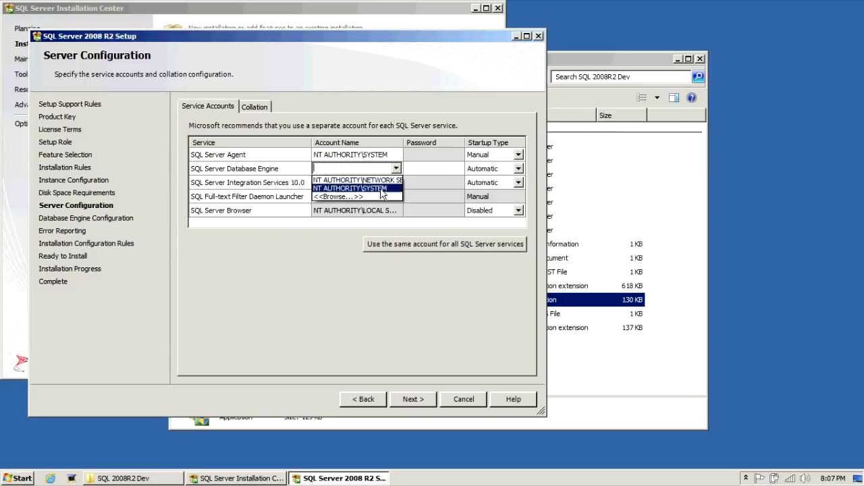
pyautogui.click(380, 189)
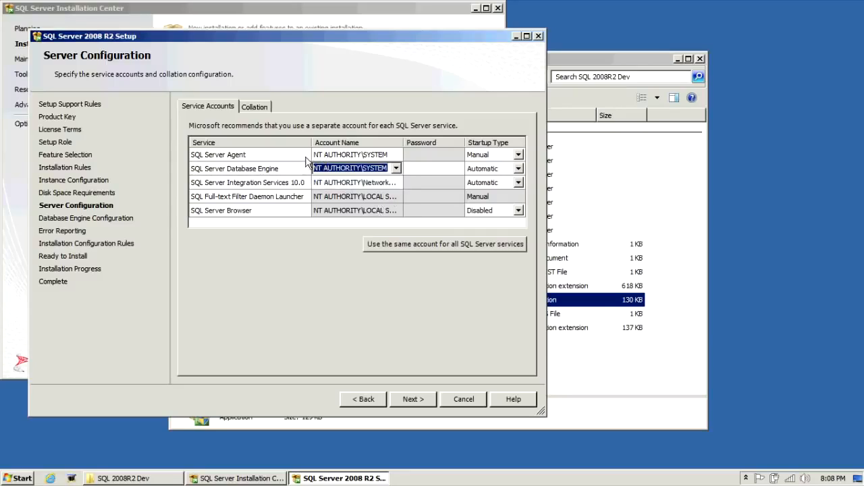
pyautogui.click(416, 399)
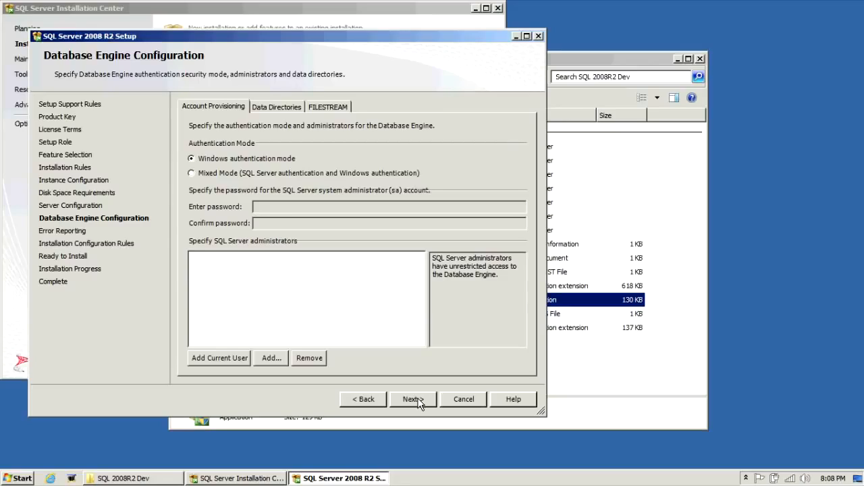
# Choose Mixed Mode authentication, enter the sa password, and add the current Windows user as administrator.
pyautogui.click(298, 173)
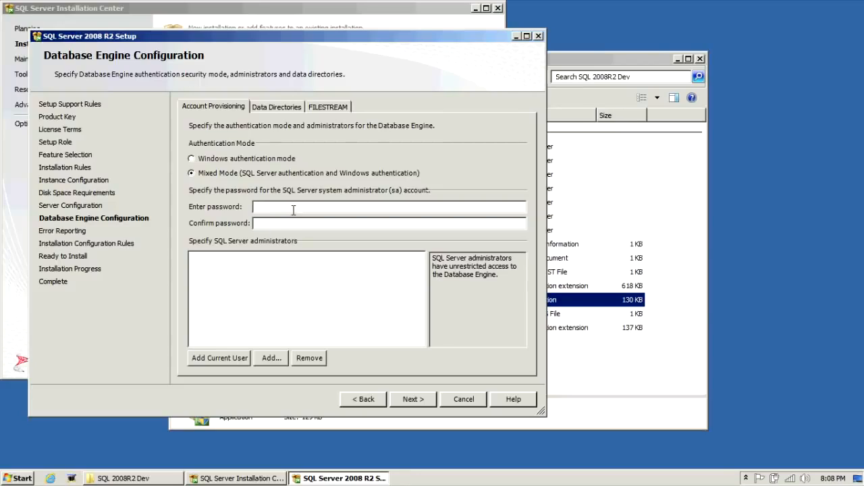
pyautogui.click(294, 210)
pyautogui.write('Pass1234')
pyautogui.press('Tab')
pyautogui.write('Pass1234')
pyautogui.click(246, 359)
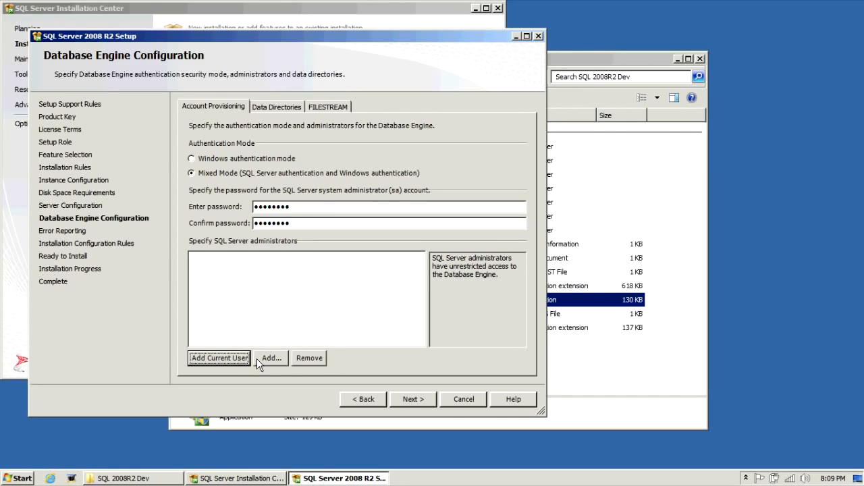
# Close the user search without adding anyone and view the Data Directories settings.
pyautogui.click(256, 358)
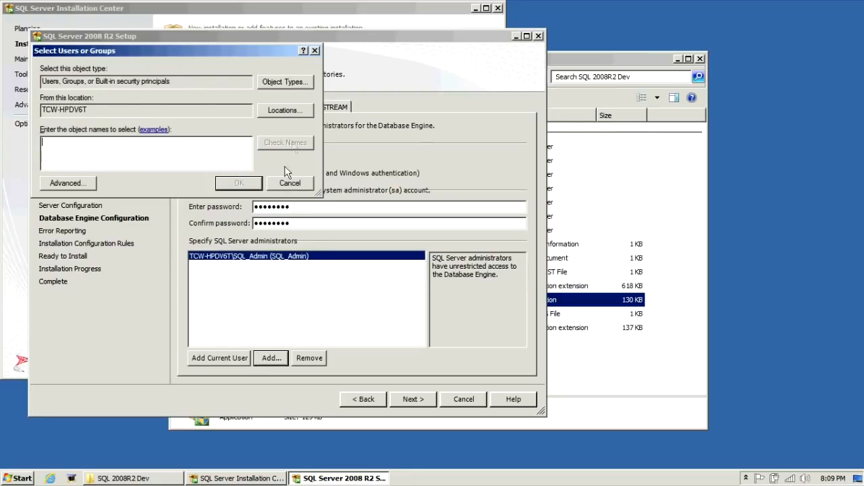
pyautogui.click(315, 51)
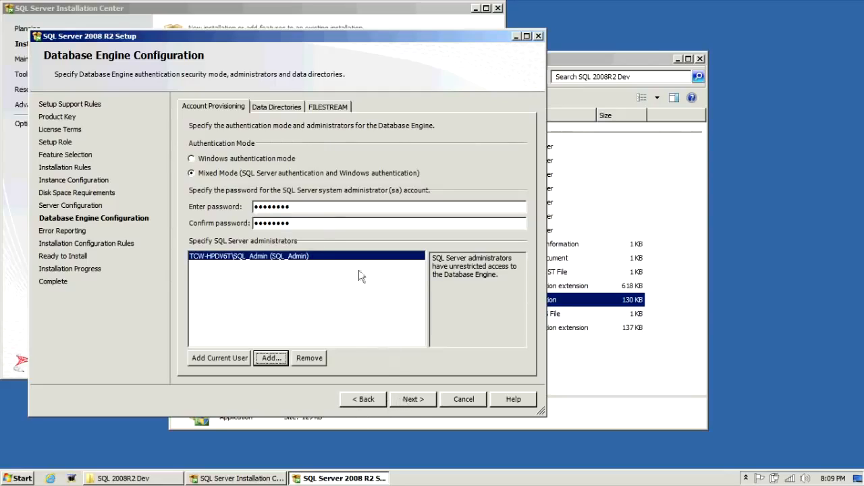
pyautogui.click(279, 107)
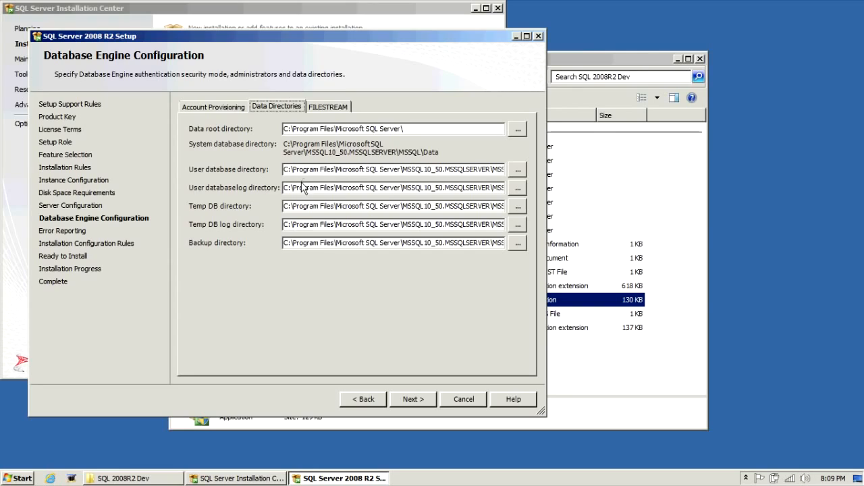
# Review the Temp DB log and backup directory paths and keep the default data directories.
pyautogui.click(308, 224)
pyautogui.moveTo(318, 245); pyautogui.dragTo(401, 241)
pyautogui.click(400, 241)
pyautogui.click(424, 401)
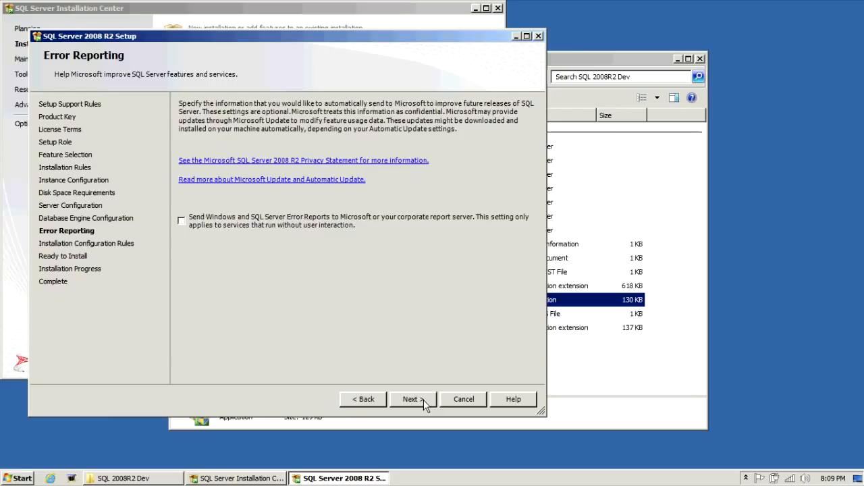
# Skip error reporting and pass the 4 Installation Configuration Rules to reach Ready to Install.
pyautogui.click(423, 400)
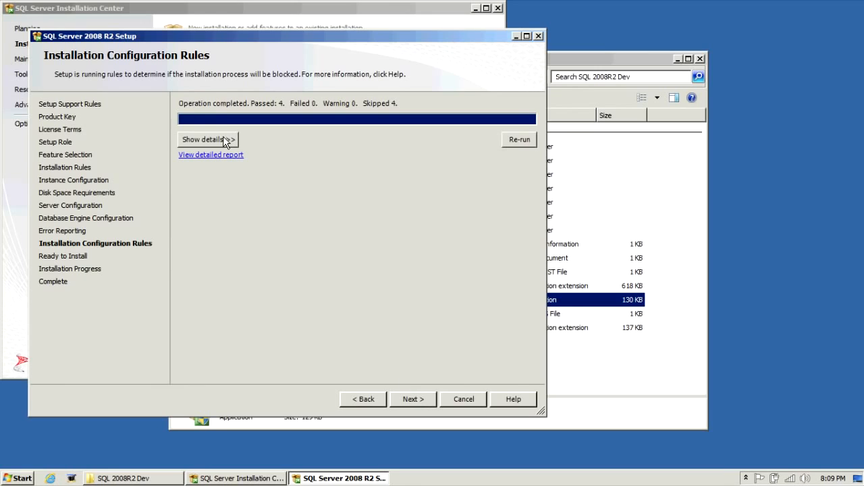
pyautogui.click(223, 140)
pyautogui.click(415, 401)
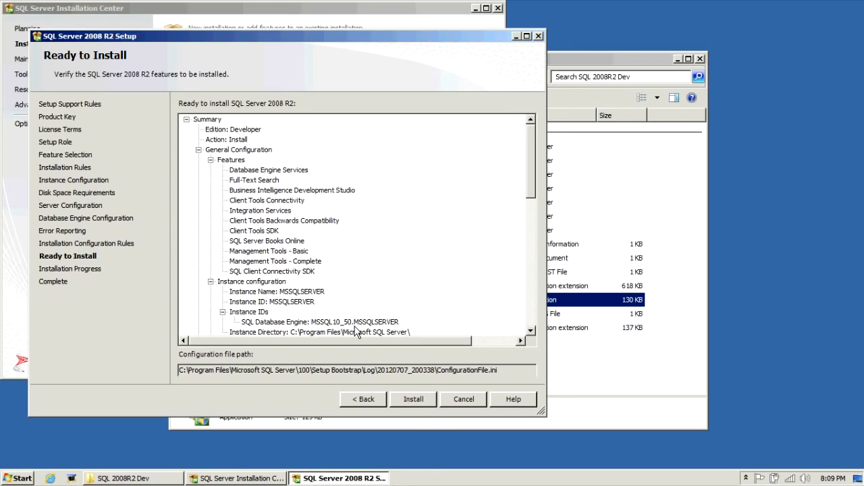
# Start the installation from Ready to Install and let it finish on the Complete page.
pyautogui.click(414, 403)
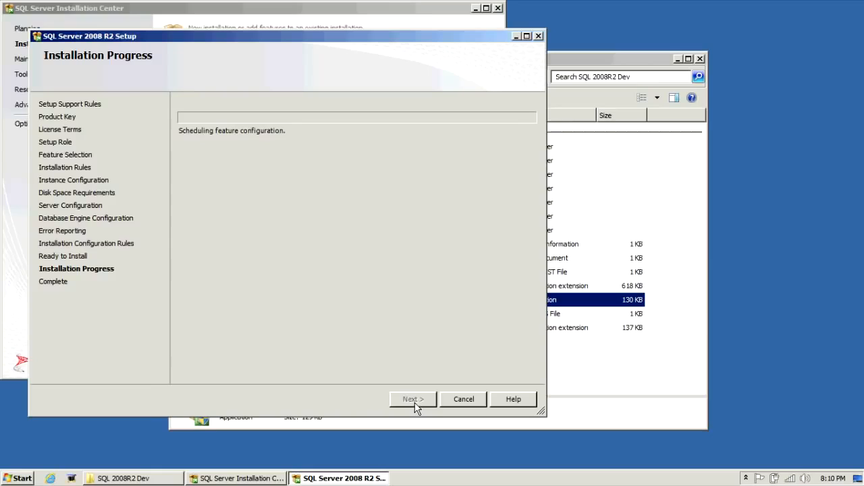
pyautogui.click(69, 481)
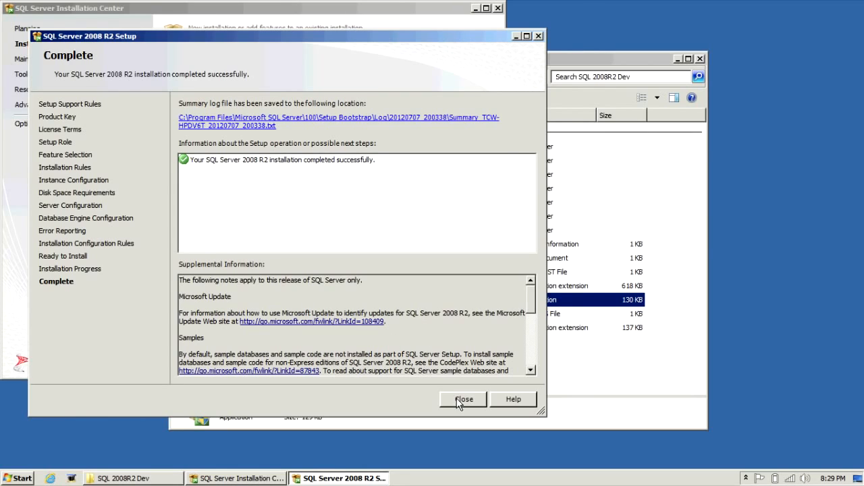
# Close the finished setup wizard and the SQL Server Installation Center, then bring up the Start menu.
pyautogui.click(463, 399)
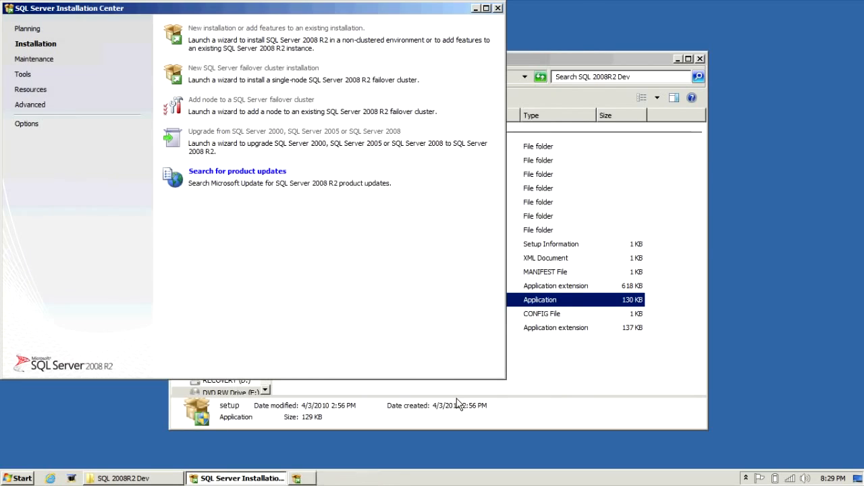
pyautogui.click(497, 9)
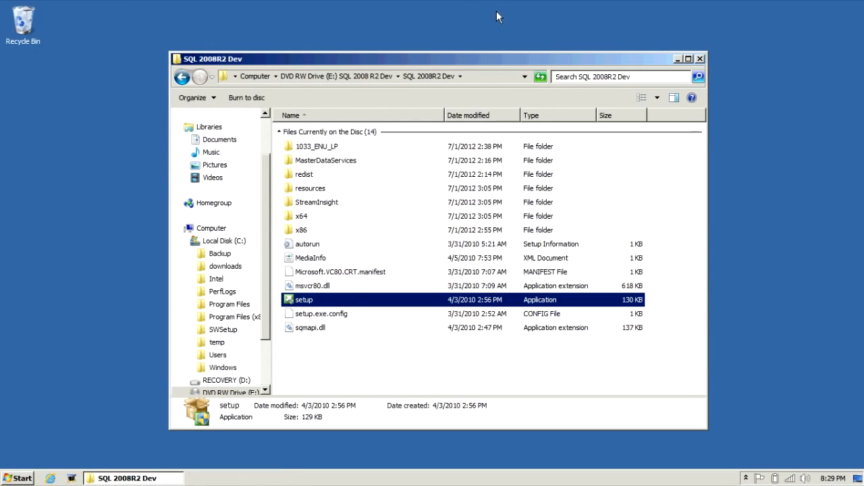
pyautogui.click(14, 479)
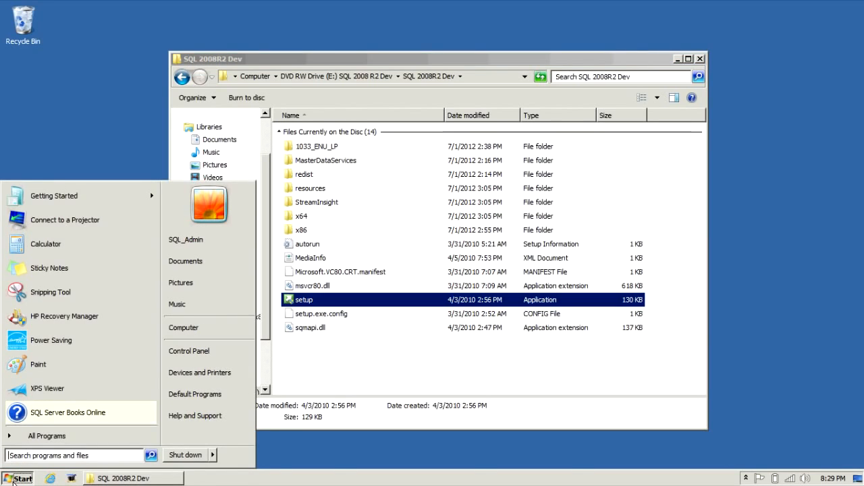
# Launch SQL Server Management Studio from All Programs > Microsoft SQL Server 2008 R2.
pyautogui.click(35, 440)
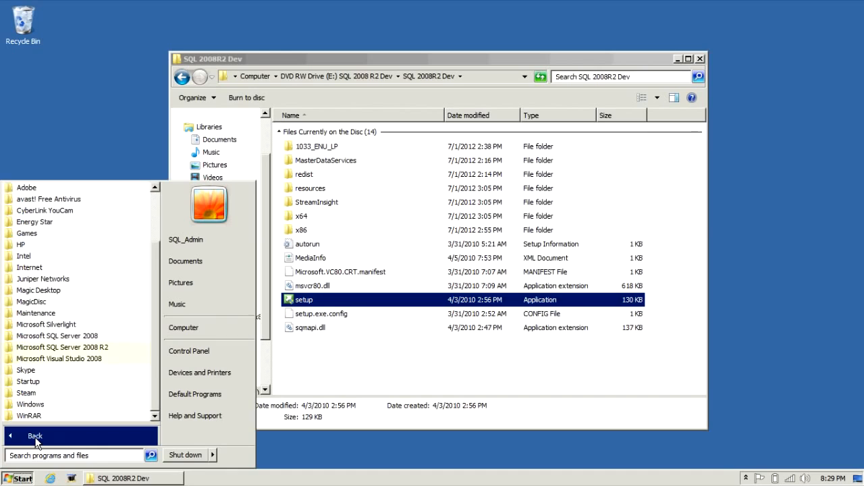
pyautogui.click(75, 348)
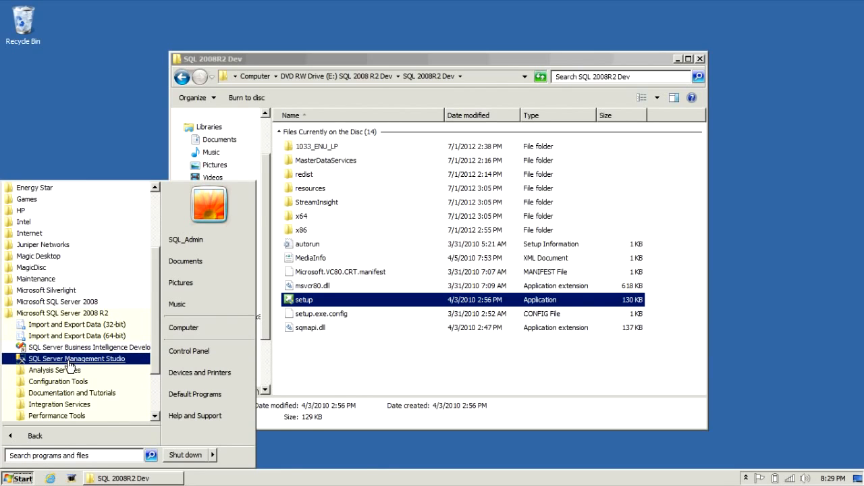
pyautogui.click(69, 361)
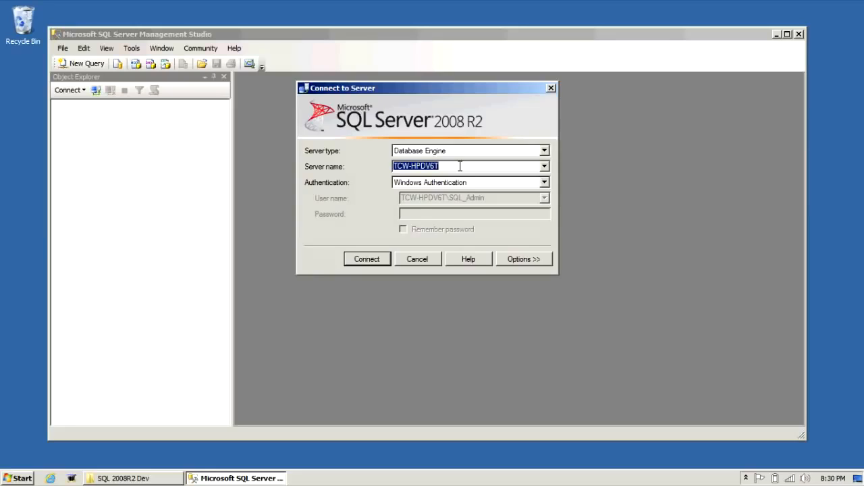
# Connect to the local Database Engine with Windows Authentication and expand Databases > System Databases.
pyautogui.click(380, 260)
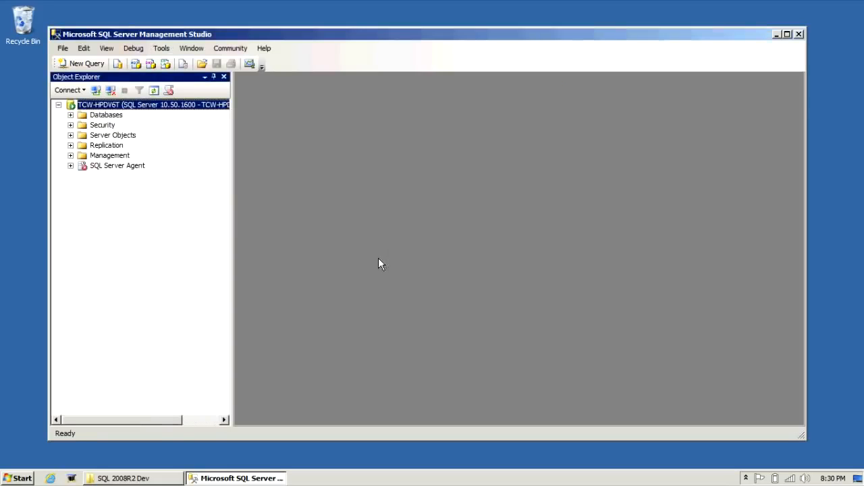
pyautogui.click(70, 115)
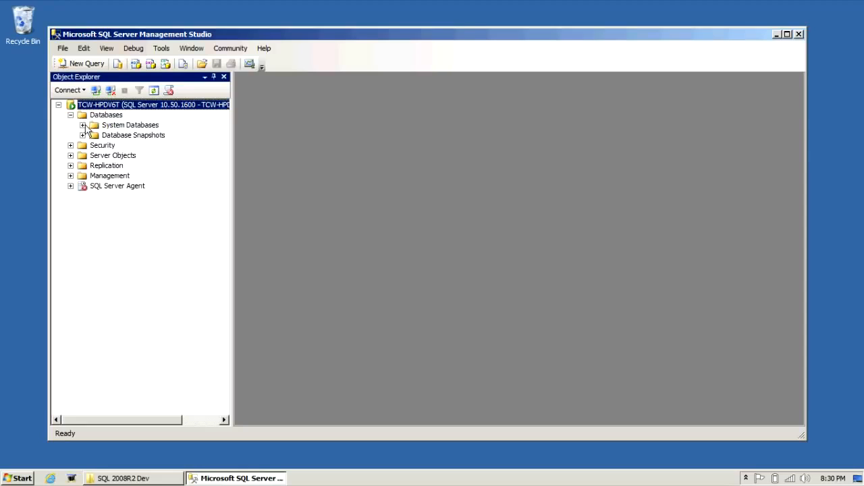
pyautogui.click(82, 125)
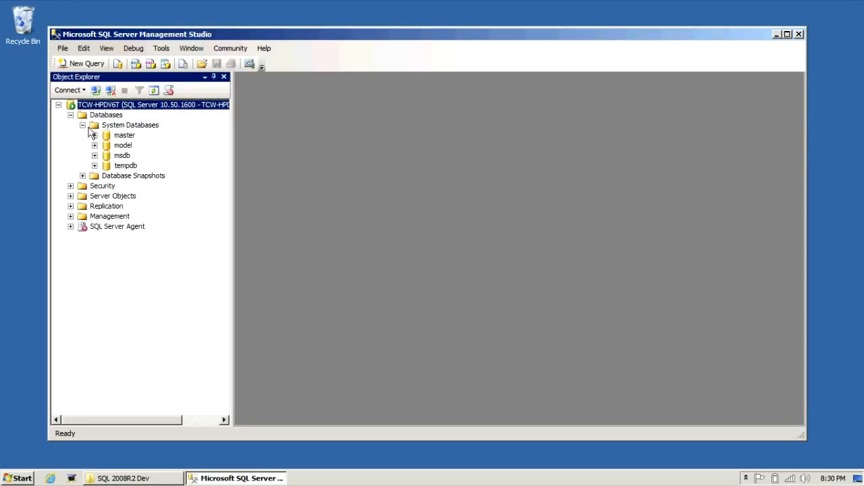
pyautogui.click(82, 126)
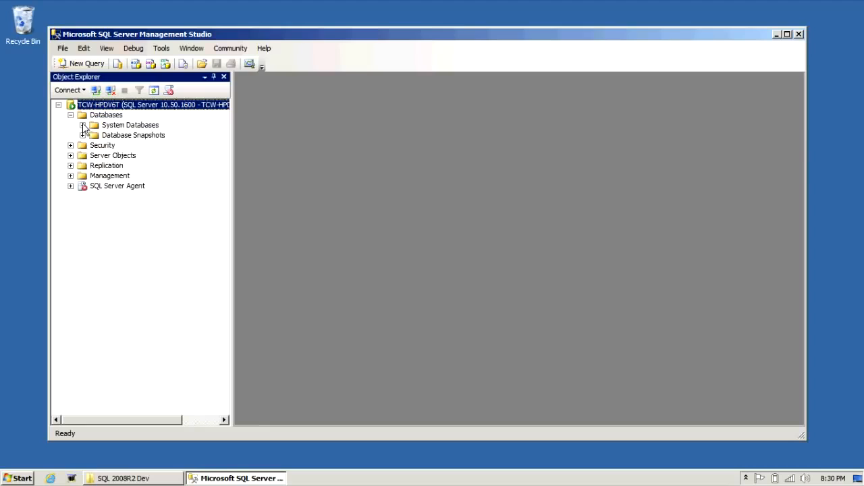
pyautogui.click(83, 125)
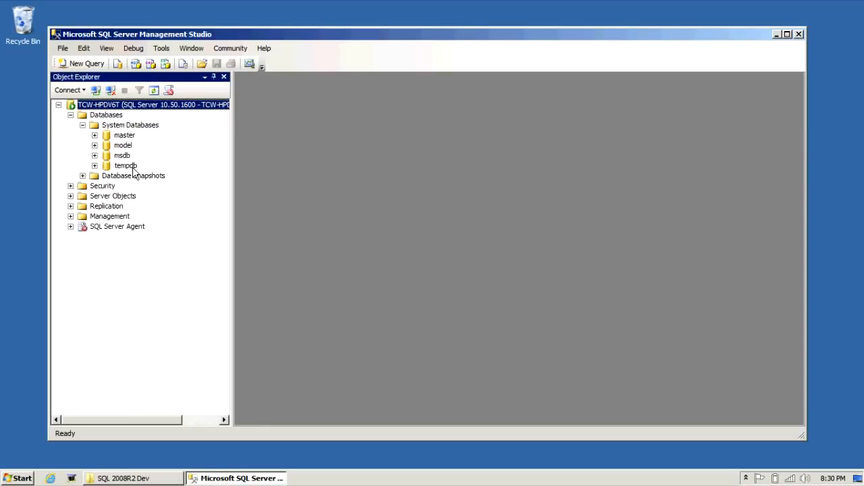